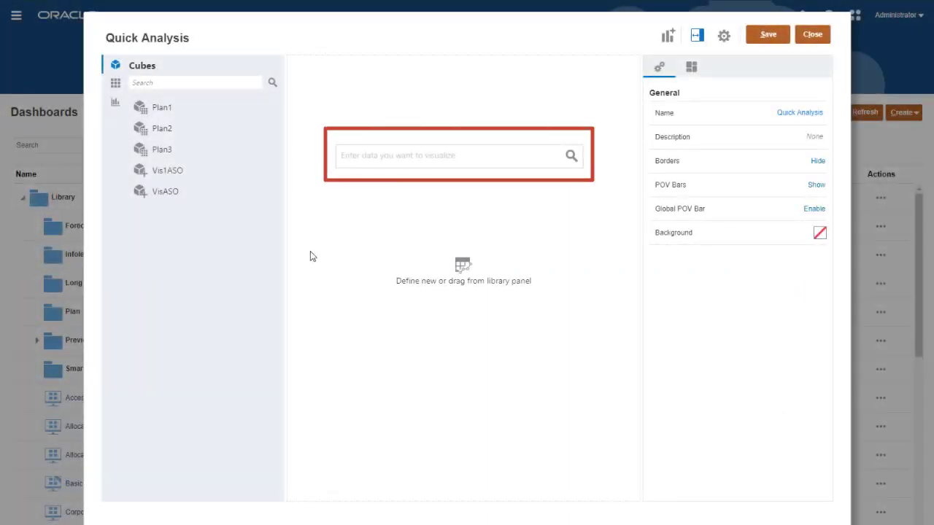
# Build a Plan1 grid, then add a second Plan1 tile below it and delete it
pyautogui.click(349, 164)
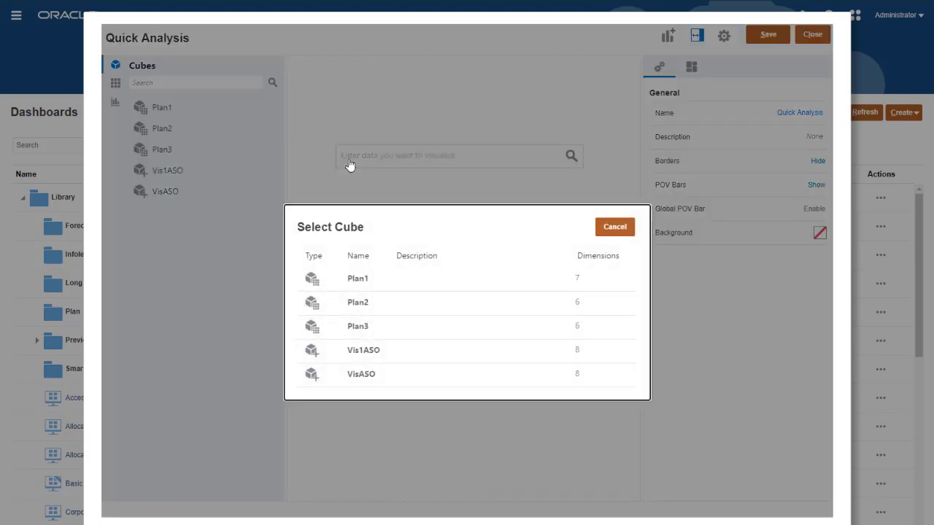
pyautogui.click(353, 286)
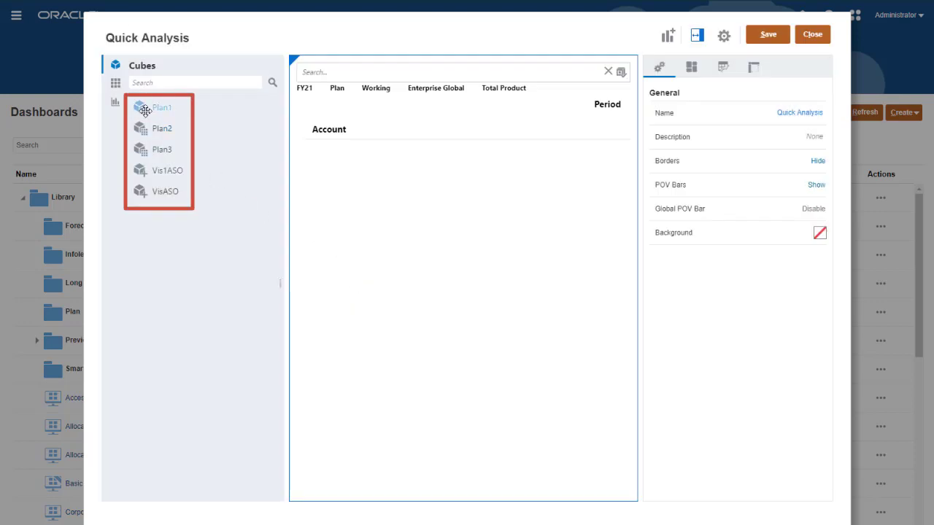
pyautogui.moveTo(154, 108); pyautogui.dragTo(356, 506)
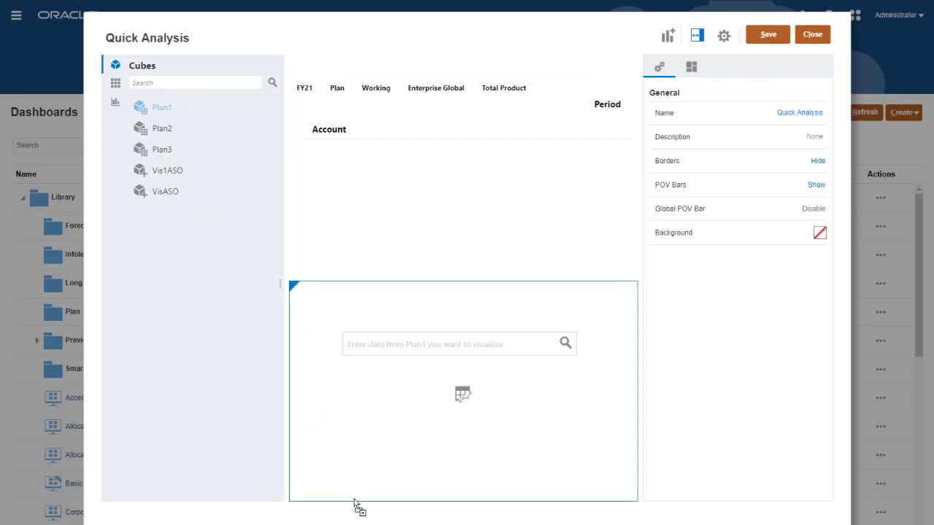
pyautogui.click(362, 351)
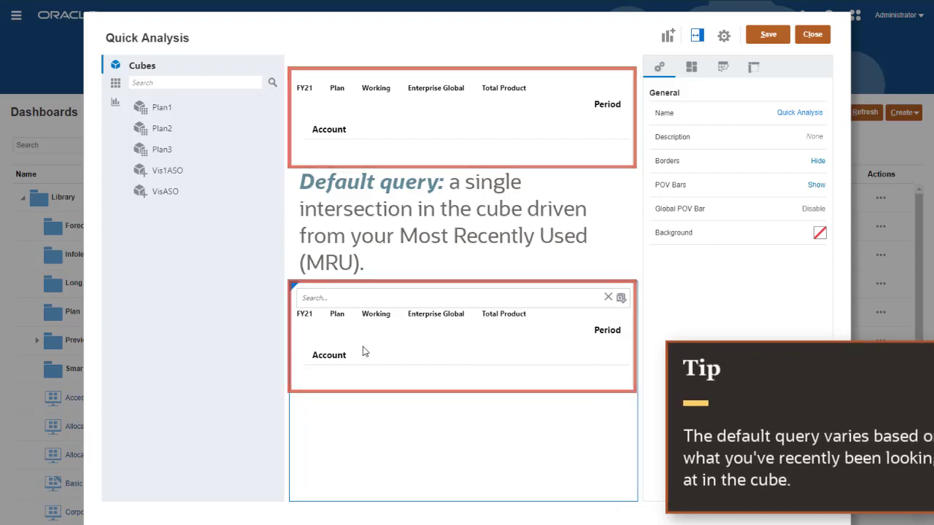
pyautogui.click(625, 293)
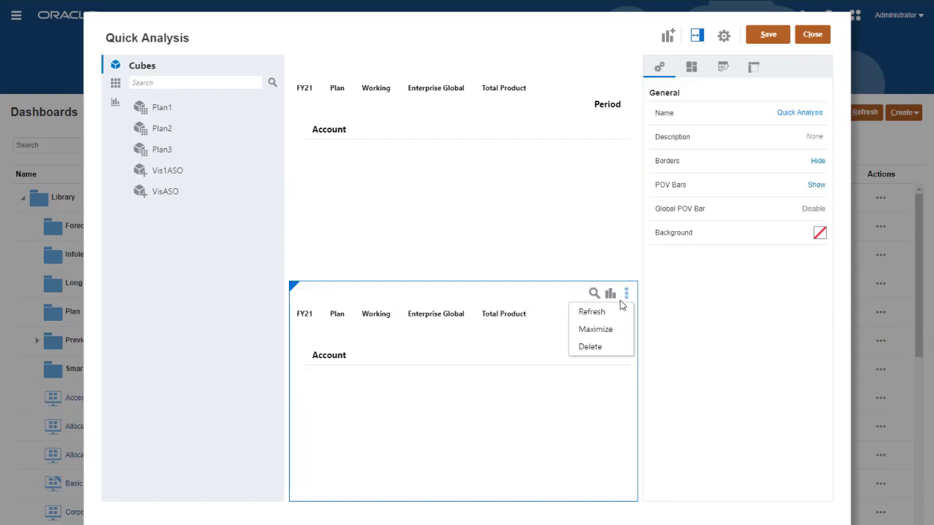
pyautogui.click(602, 346)
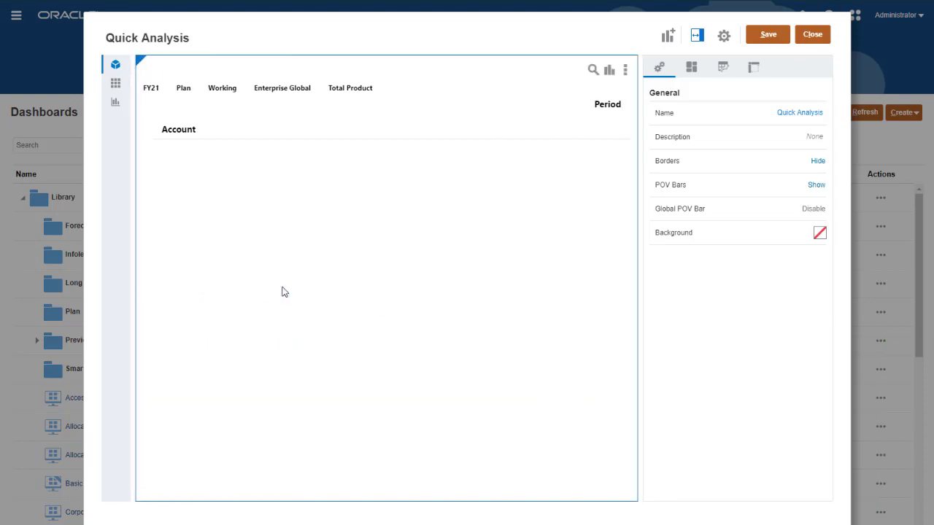
# Collapse the Cubes panel and add Jan, Feb and Mar as grid columns
pyautogui.click(283, 291)
pyautogui.click(592, 70)
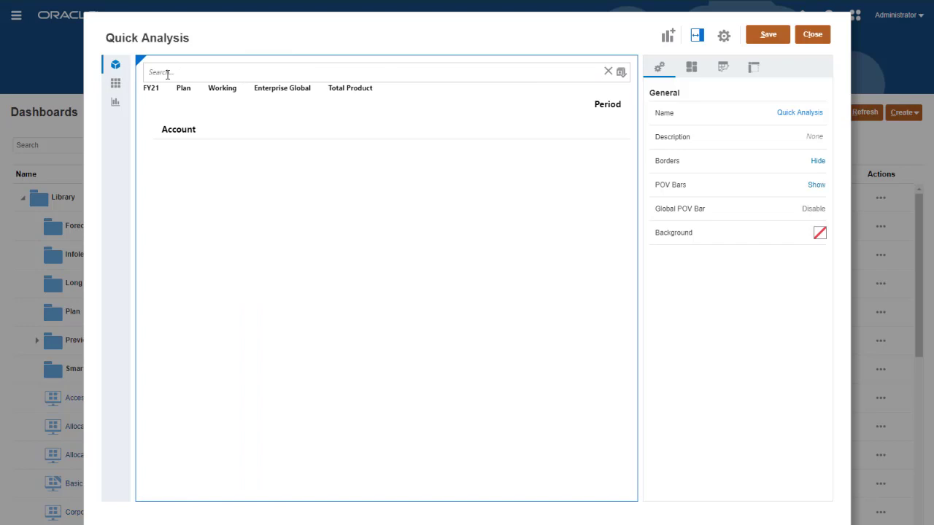
pyautogui.write('Jan')
pyautogui.click(183, 107)
pyautogui.write('F')
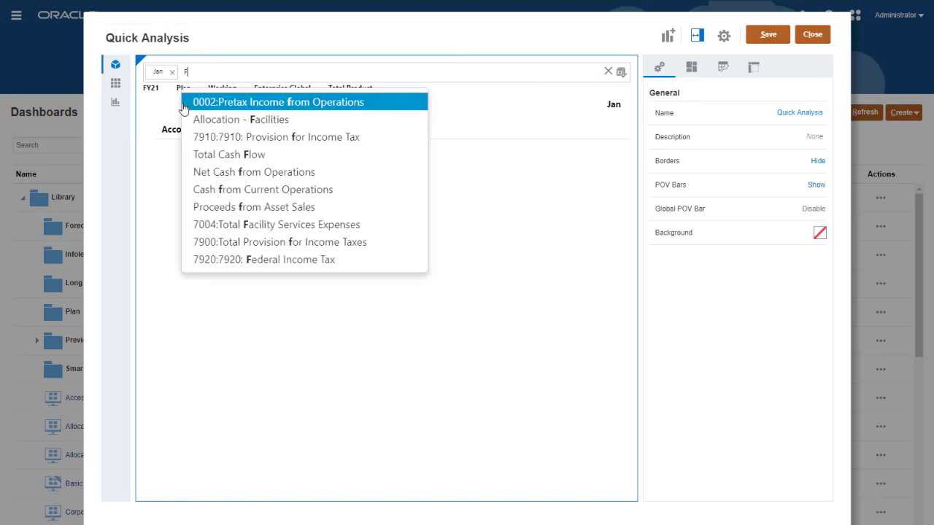
pyautogui.write('eb')
pyautogui.click(200, 97)
pyautogui.write('Mar')
pyautogui.click(236, 154)
# Set the grid to Forecast, FY20 and Quick Ratio in the rows
pyautogui.write('Fore')
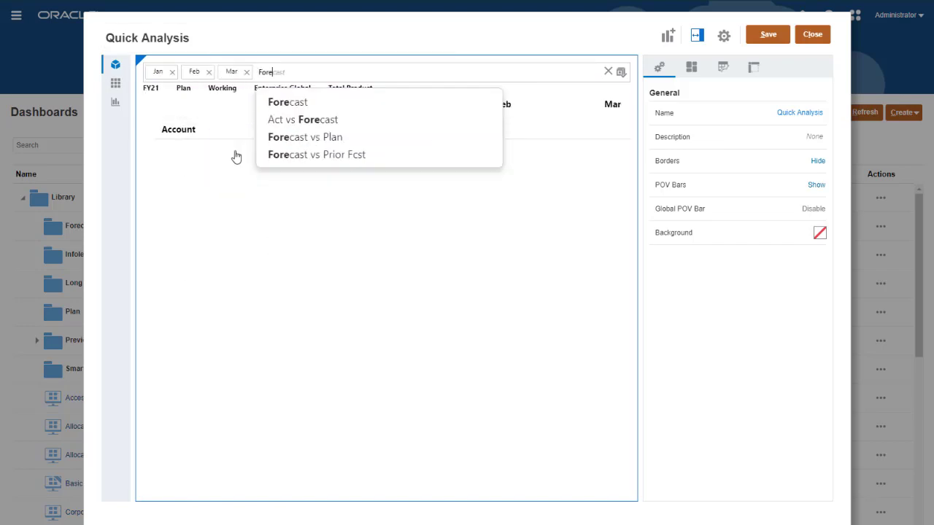
pyautogui.click(278, 105)
pyautogui.write('FY20')
pyautogui.click(313, 106)
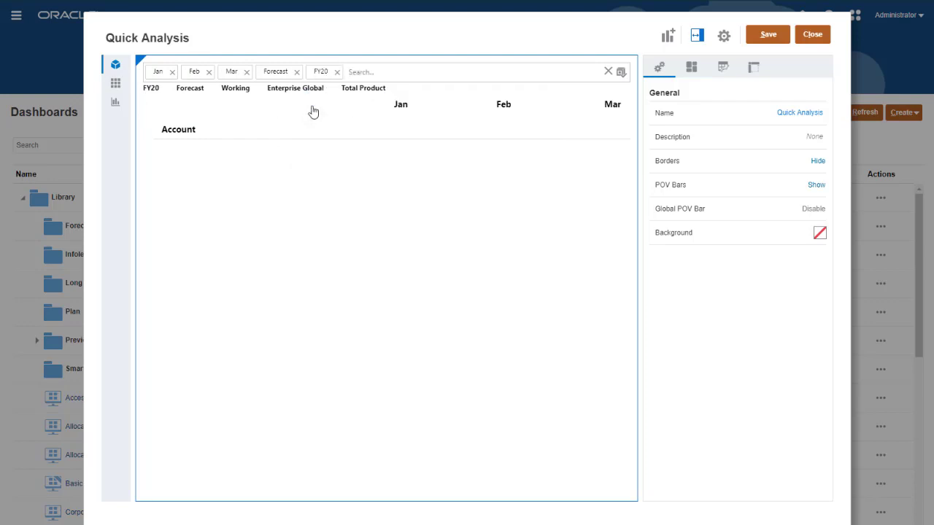
pyautogui.write('quick')
pyautogui.click(351, 109)
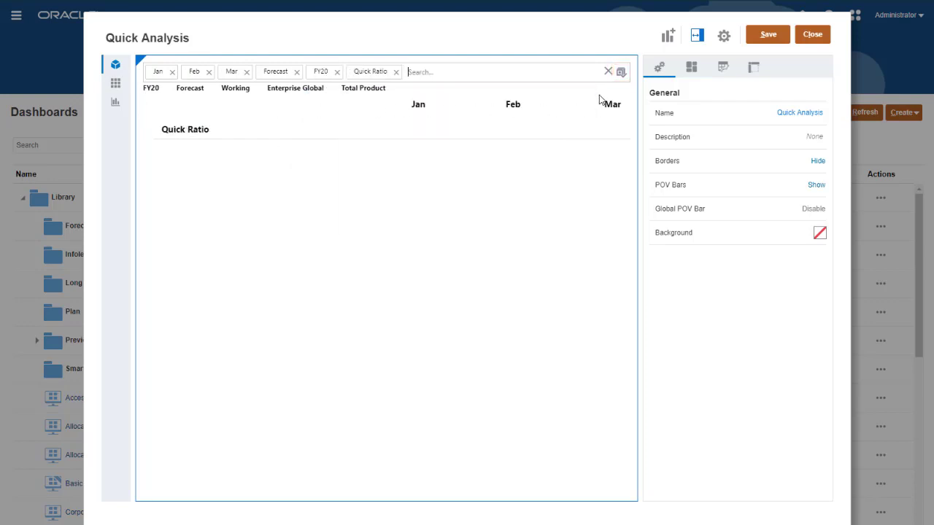
pyautogui.click(621, 76)
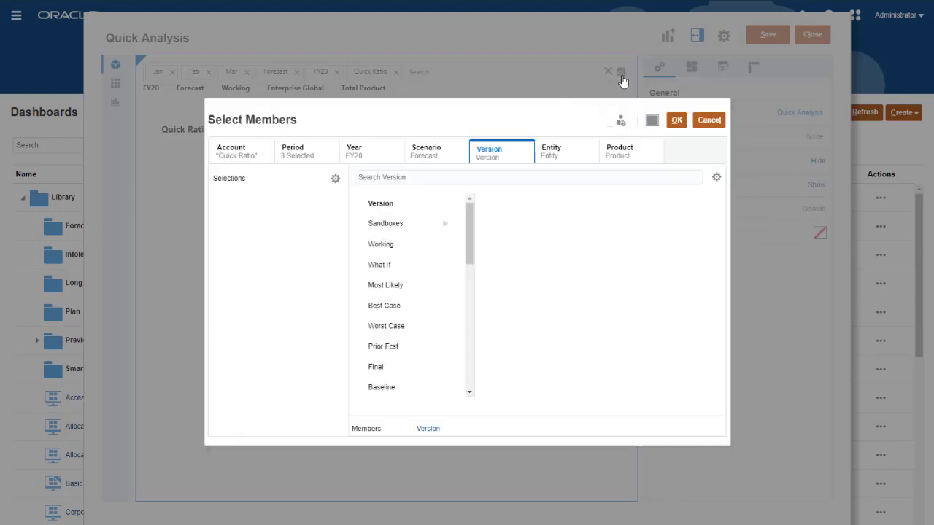
# Select Total Department as entity and Total Product as product, giving Quick Ratio 1.186, 1.198, 1.209
pyautogui.click(552, 152)
pyautogui.click(453, 264)
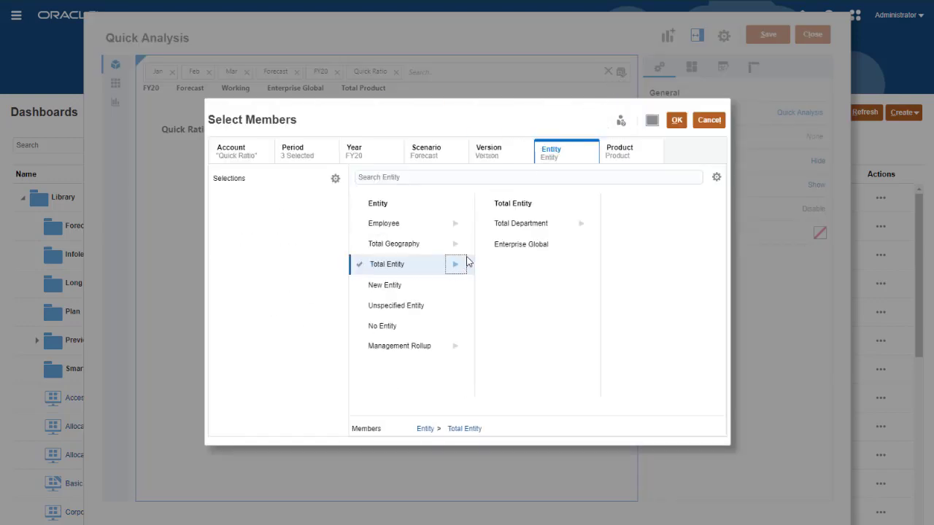
pyautogui.click(486, 224)
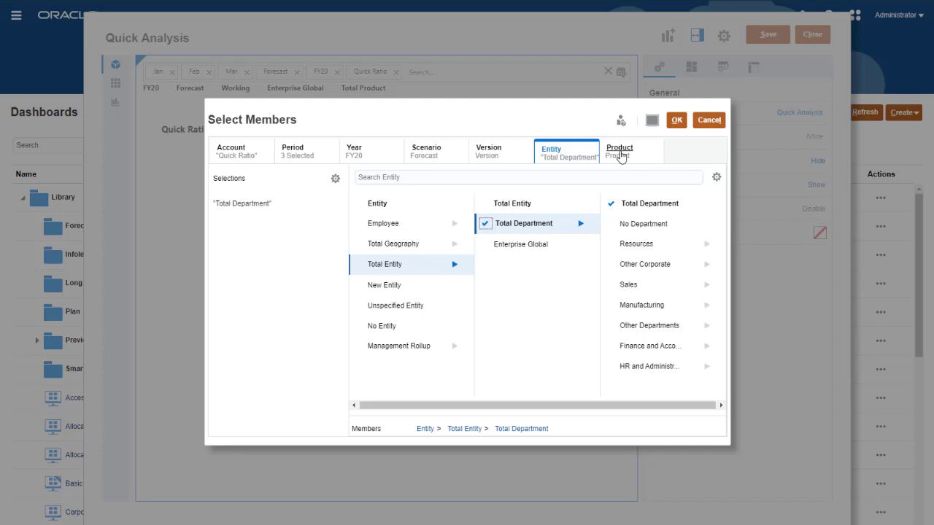
pyautogui.click(618, 152)
pyautogui.click(362, 226)
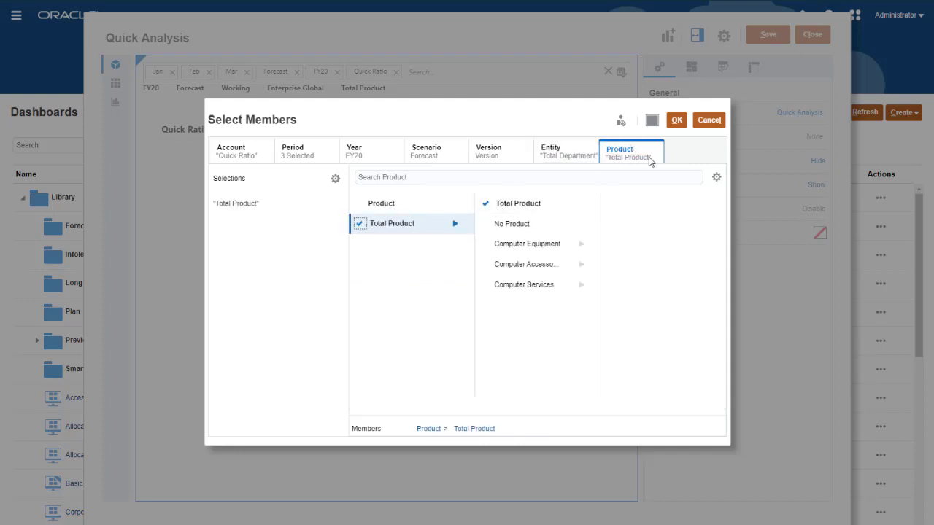
pyautogui.click(674, 125)
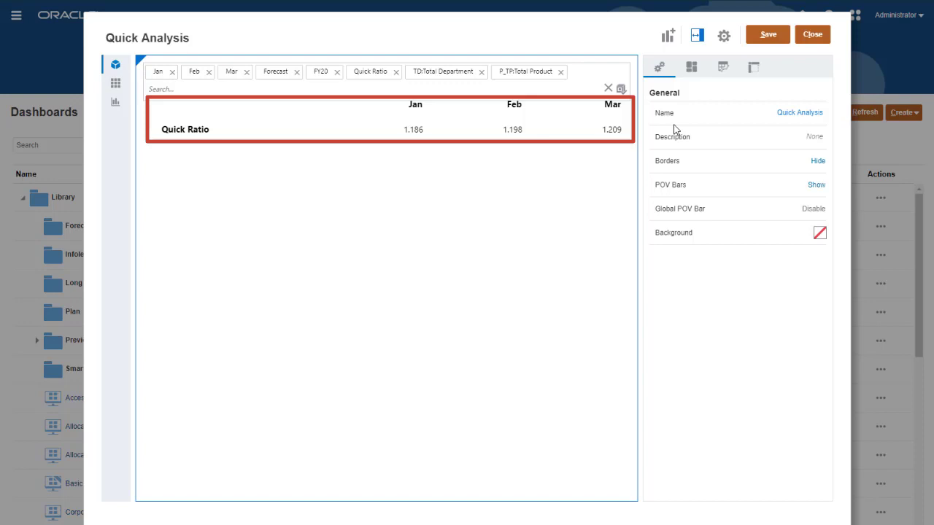
# Add Activity Ratios, 1001:Total Assets and 4001:Total Revenue as grid rows
pyautogui.click(181, 90)
pyautogui.write('a')
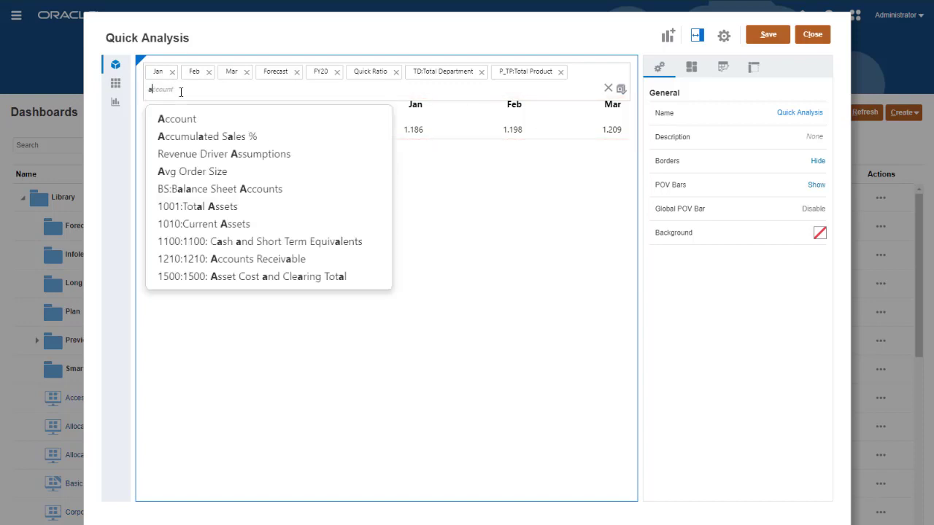
pyautogui.write('cti')
pyautogui.click(188, 116)
pyautogui.write('1001')
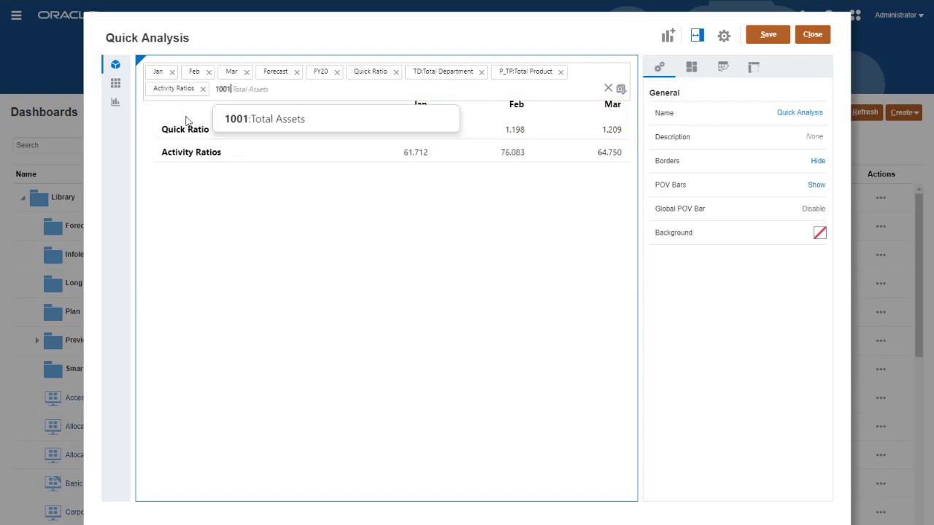
pyautogui.click(231, 121)
pyautogui.write('4001')
pyautogui.click(306, 119)
pyautogui.click(307, 115)
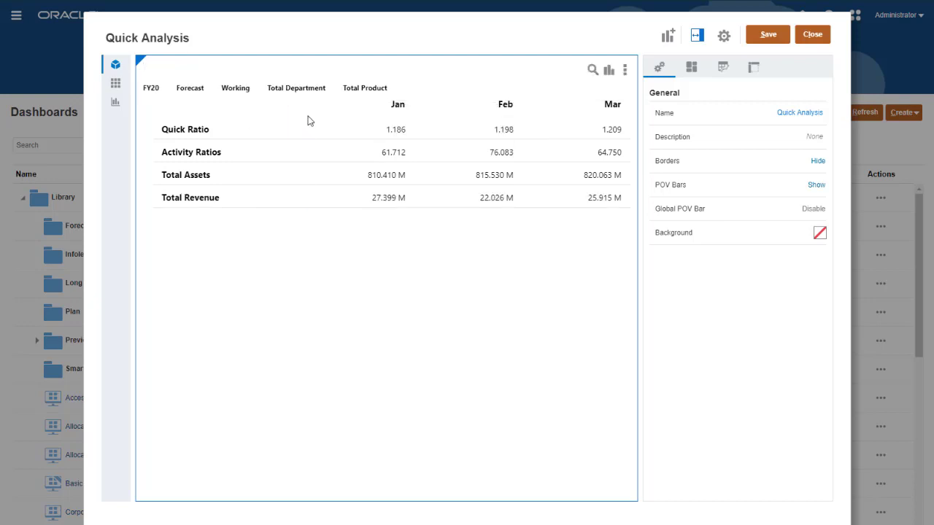
# Display the grid as a Bar chart and view its properties
pyautogui.click(607, 71)
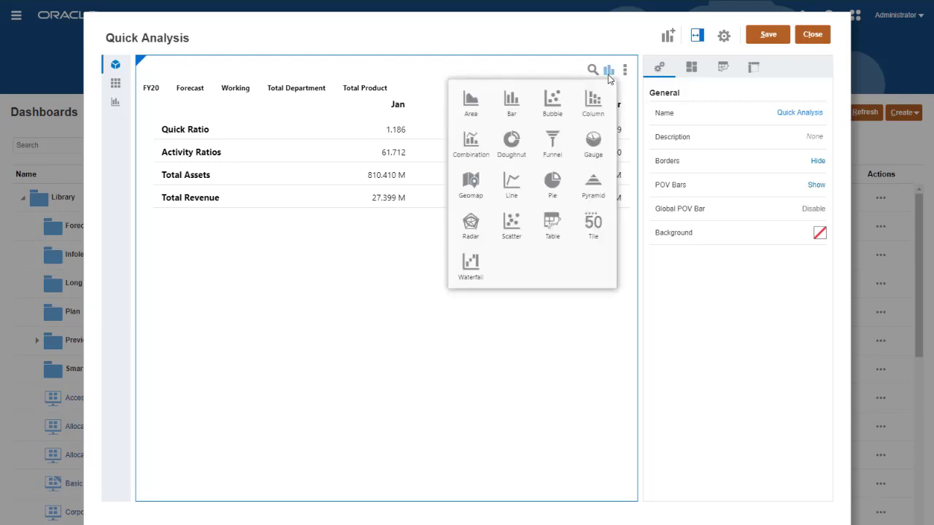
pyautogui.click(510, 104)
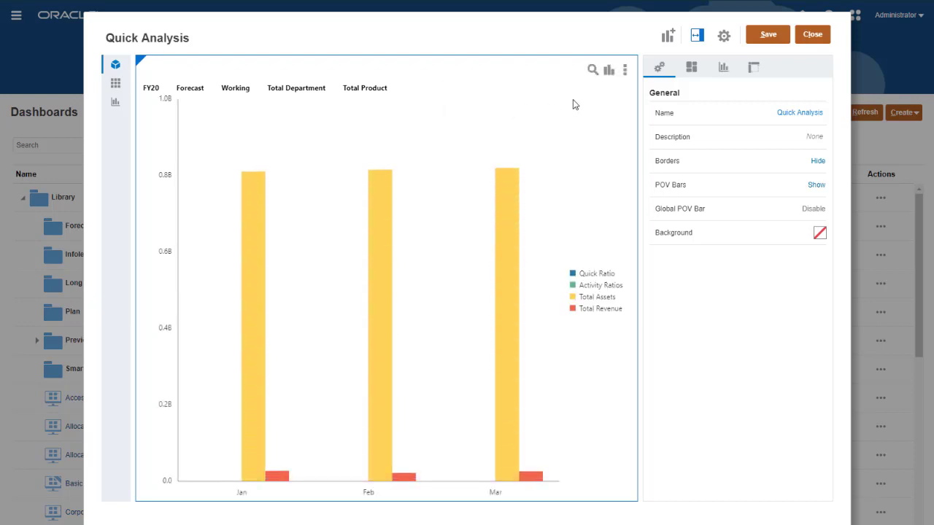
pyautogui.click(690, 68)
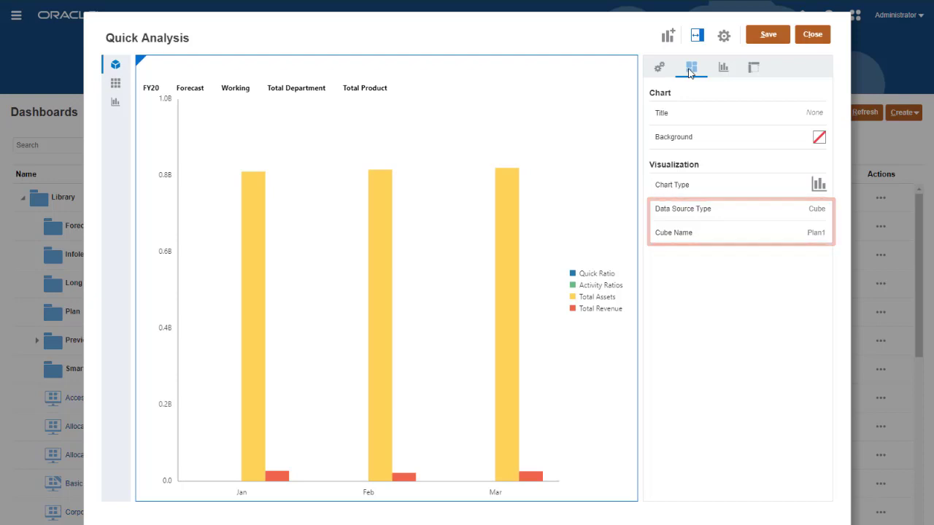
# In Layout, move Year from the POV into the columns so FY20 labels each month
pyautogui.click(754, 68)
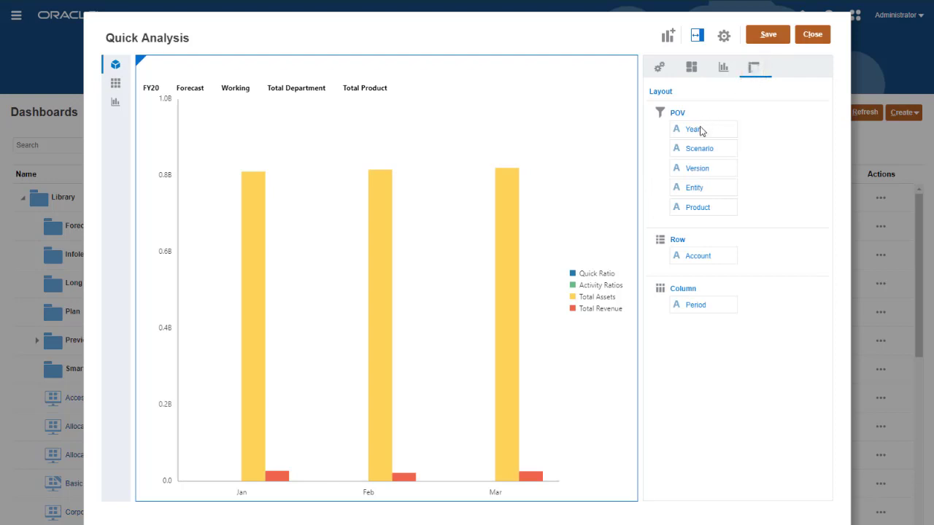
pyautogui.moveTo(696, 128); pyautogui.dragTo(697, 310)
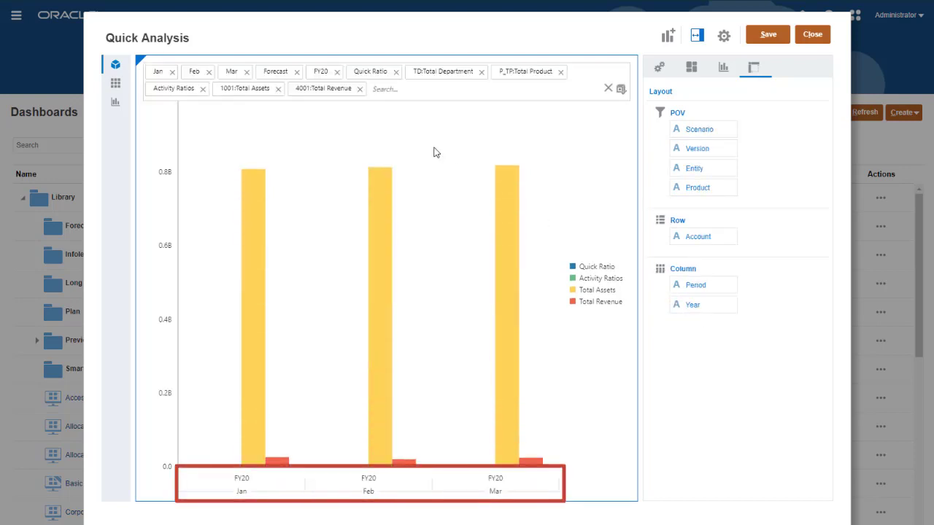
# Add FY21 and nest the months under each fiscal year in the columns
pyautogui.click(386, 89)
pyautogui.write('fy21')
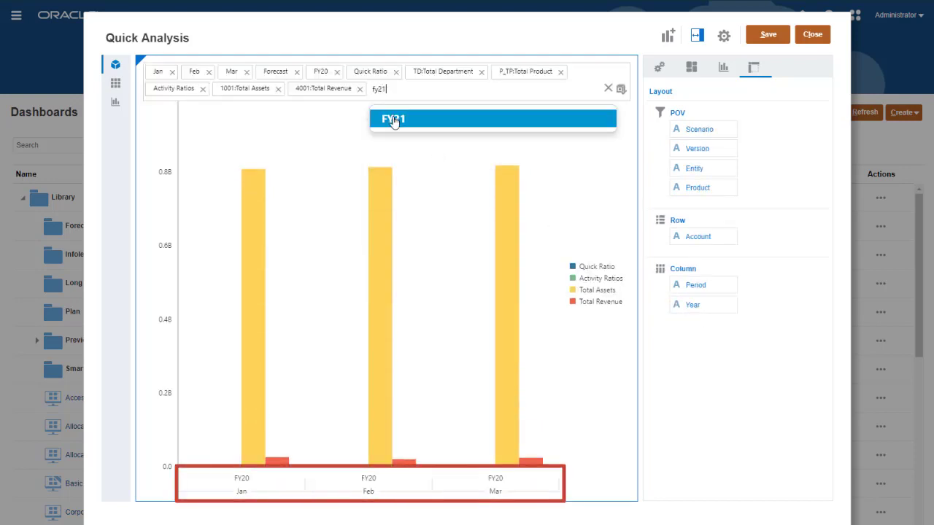
pyautogui.click(395, 115)
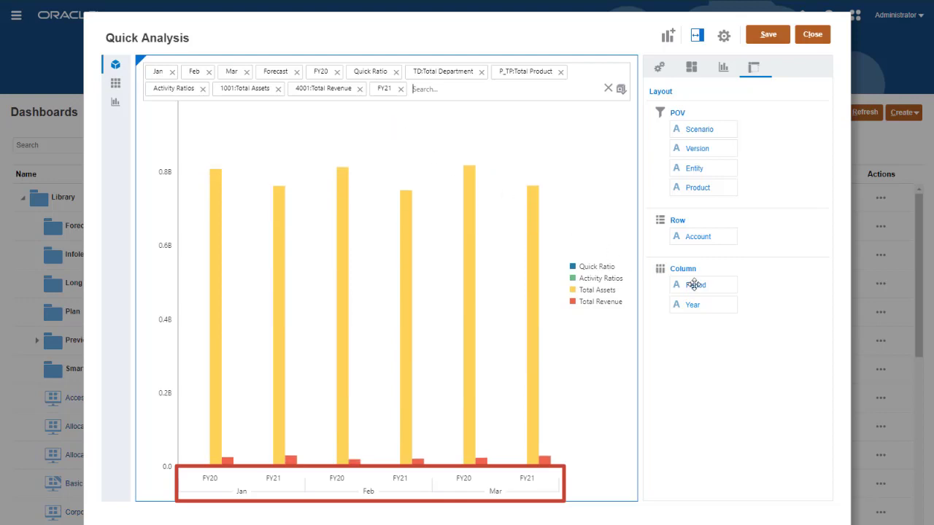
pyautogui.moveTo(689, 285); pyautogui.dragTo(695, 315)
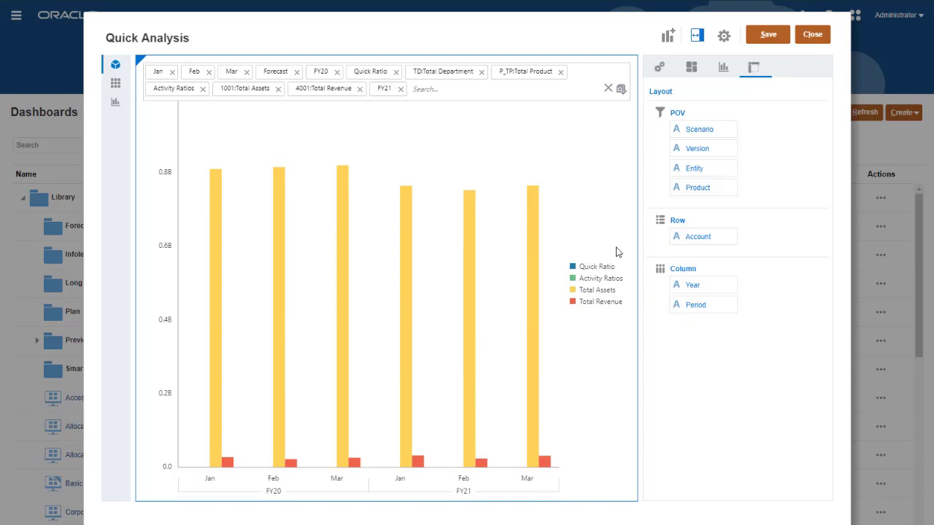
# Add the Plan scenario and move Scenario from the POV to head the columns
pyautogui.click(435, 91)
pyautogui.write('plan')
pyautogui.click(438, 119)
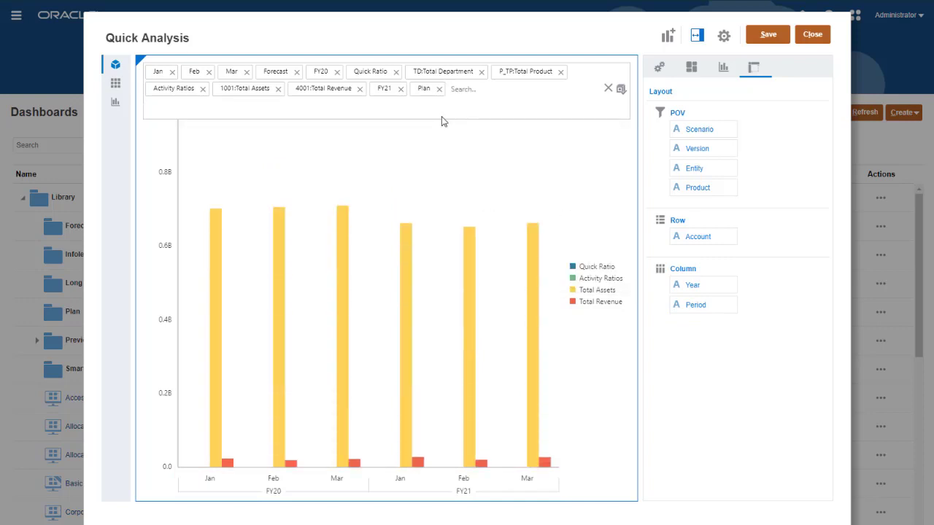
pyautogui.moveTo(693, 129); pyautogui.dragTo(693, 231)
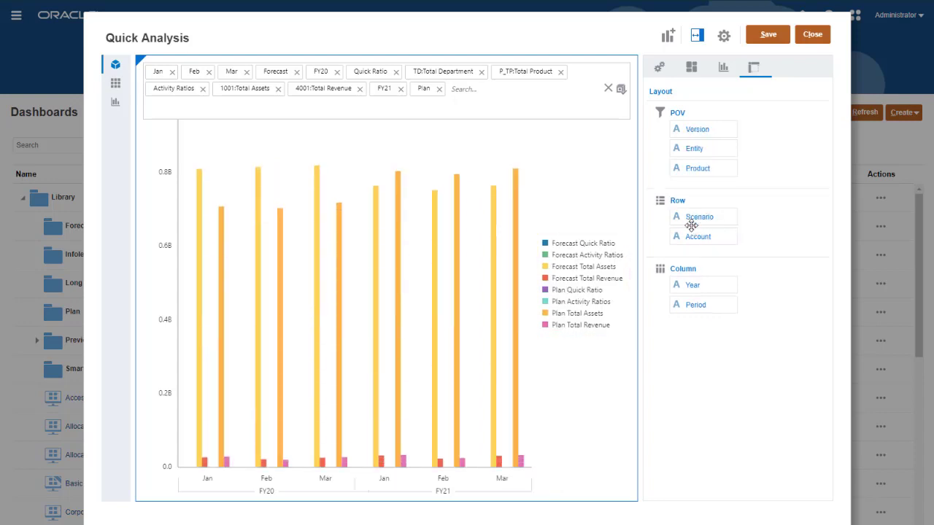
pyautogui.moveTo(689, 220); pyautogui.dragTo(691, 283)
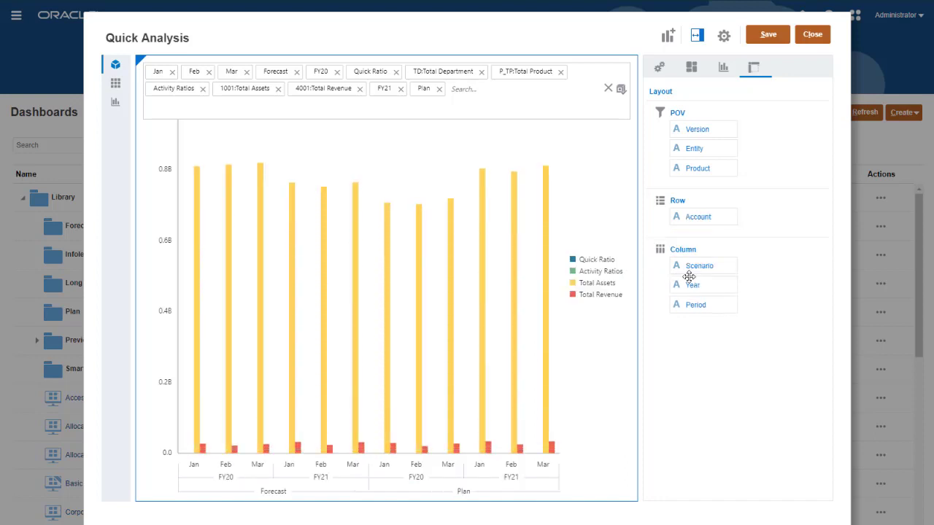
# Keep the value scale on Auto and leave the bars vertical after trying Horizontal
pyautogui.click(725, 69)
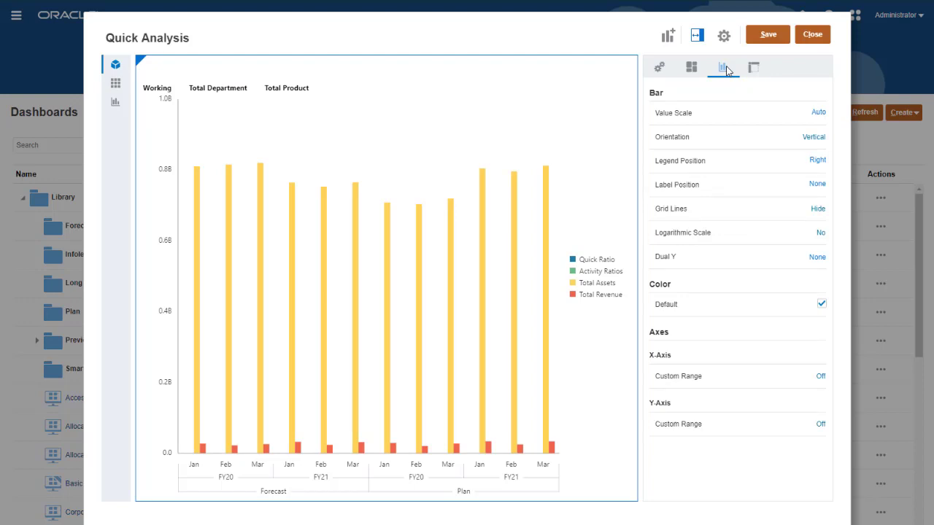
pyautogui.click(818, 114)
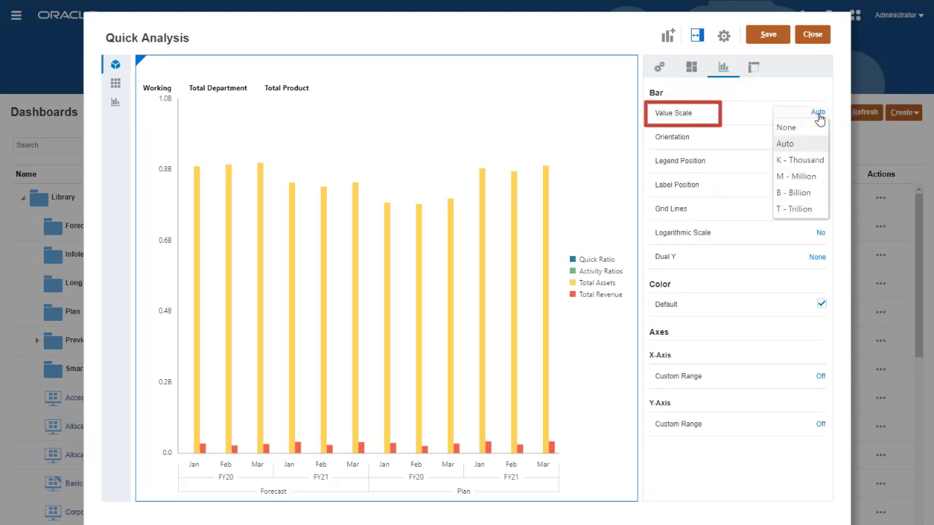
pyautogui.click(822, 144)
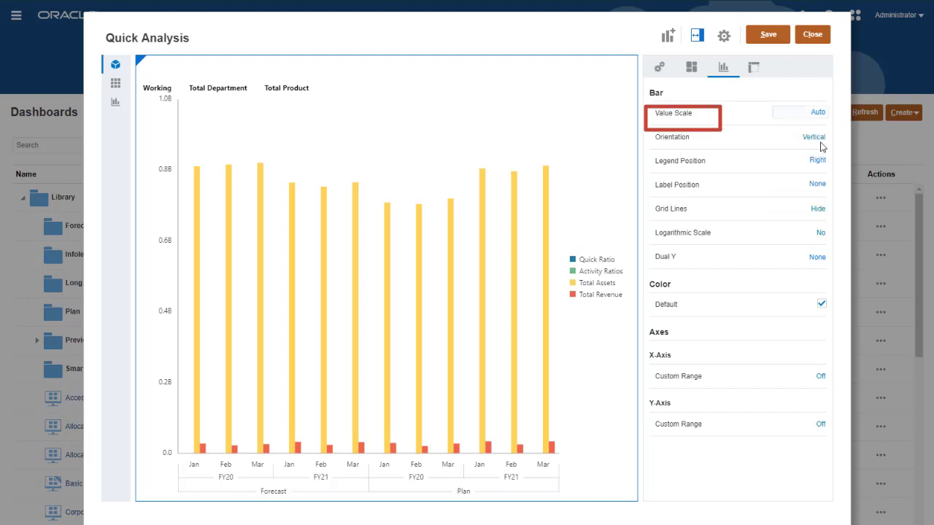
pyautogui.click(819, 140)
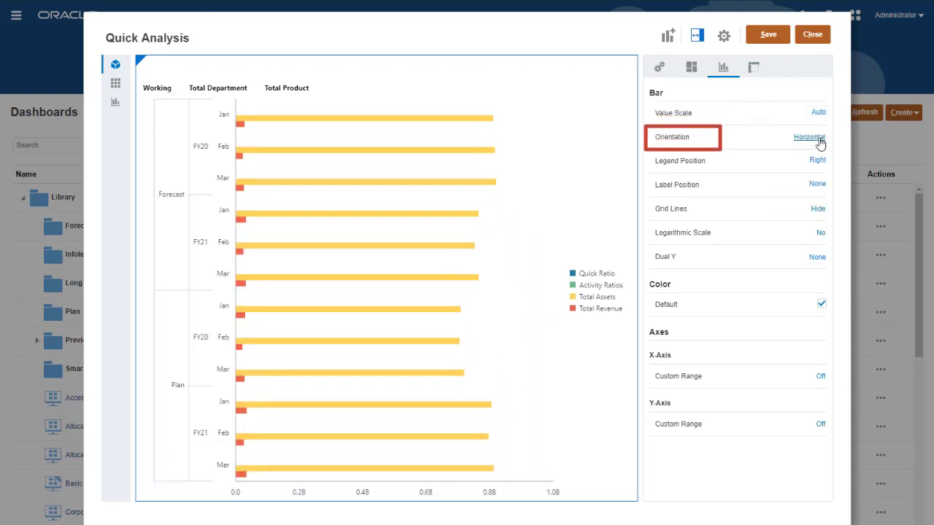
pyautogui.click(819, 140)
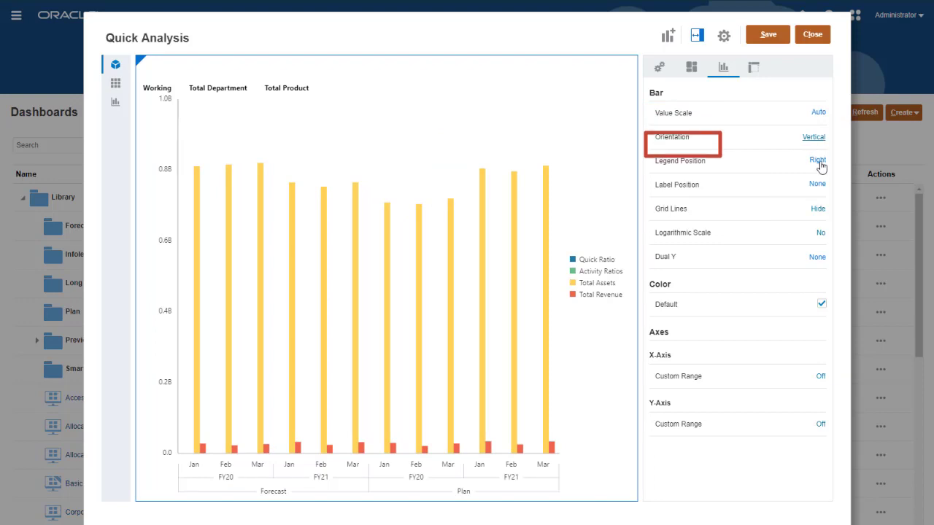
# Set Legend Position to Top and try Outside value labels on the bars
pyautogui.click(818, 162)
pyautogui.click(814, 225)
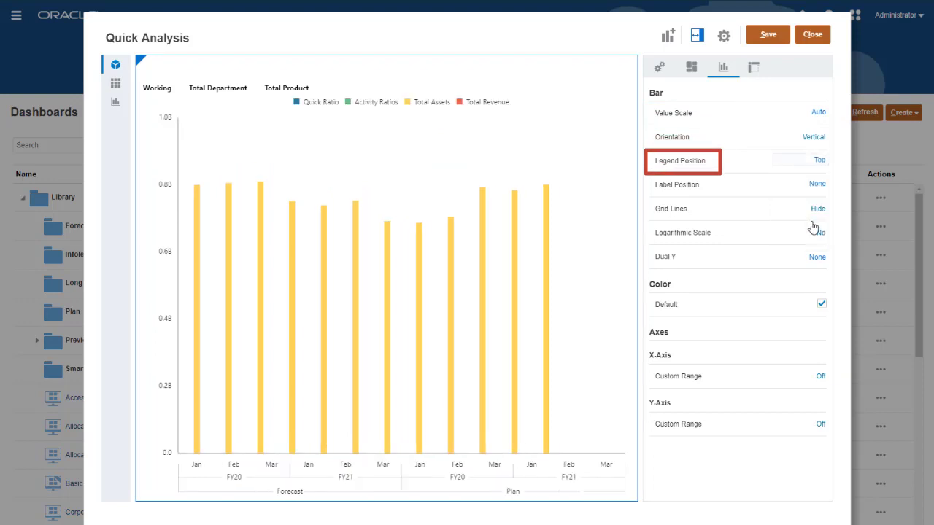
pyautogui.click(816, 184)
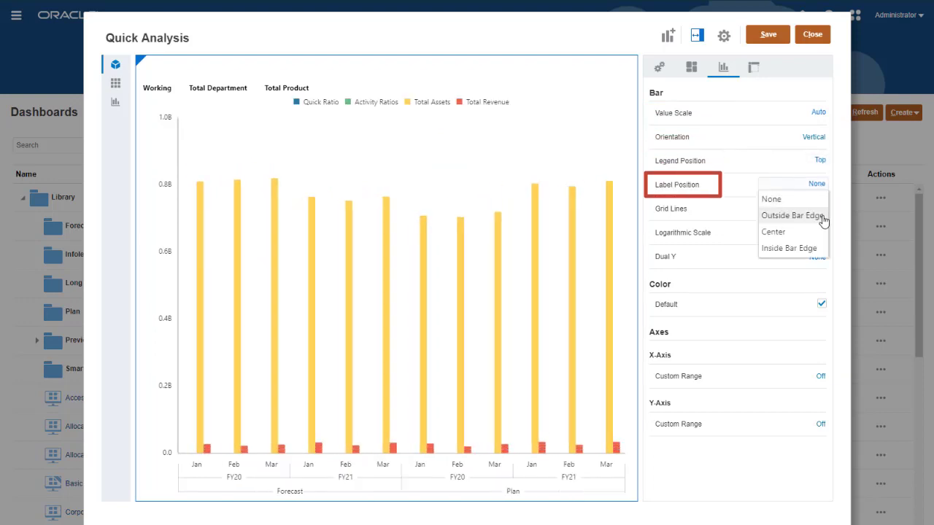
pyautogui.click(822, 216)
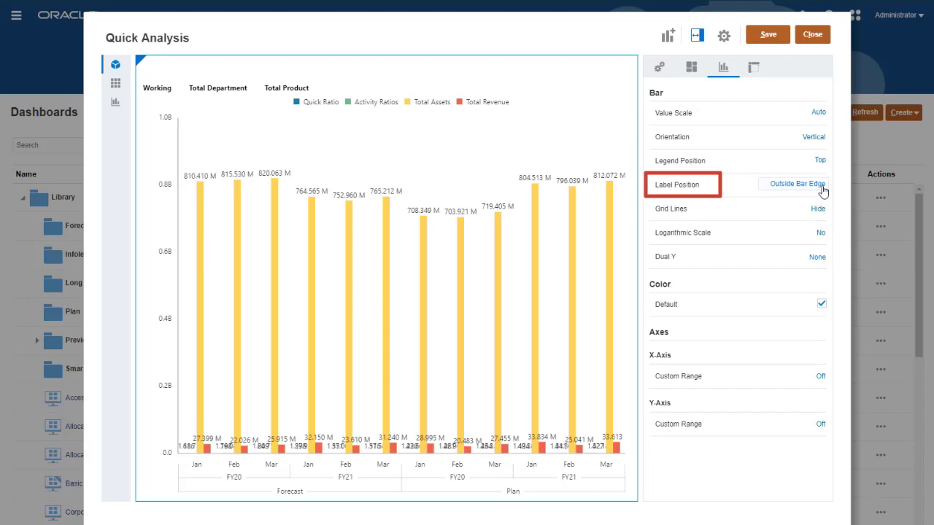
pyautogui.click(822, 191)
# Set the bar Label Position to None to remove the value labels
pyautogui.click(824, 199)
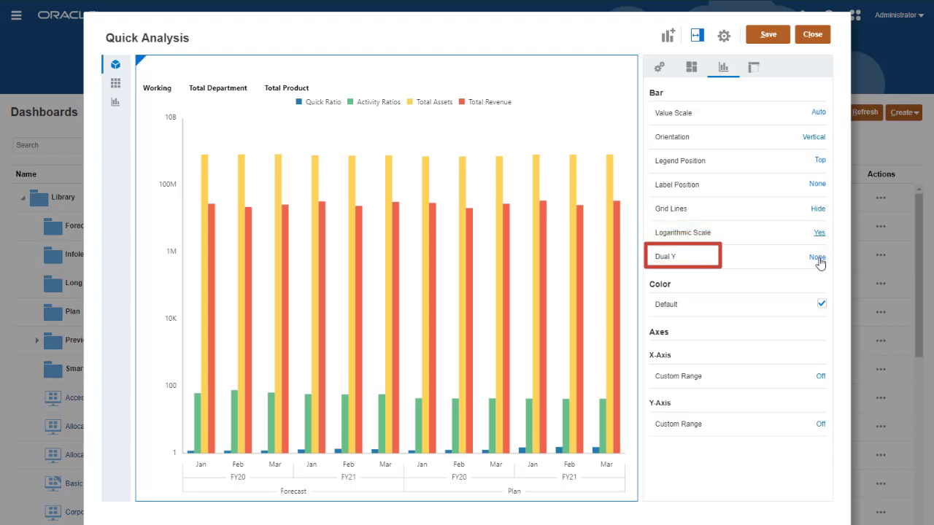
# Put Quick Ratio on a dual Y-axis with a custom range, maximum 2
pyautogui.click(817, 257)
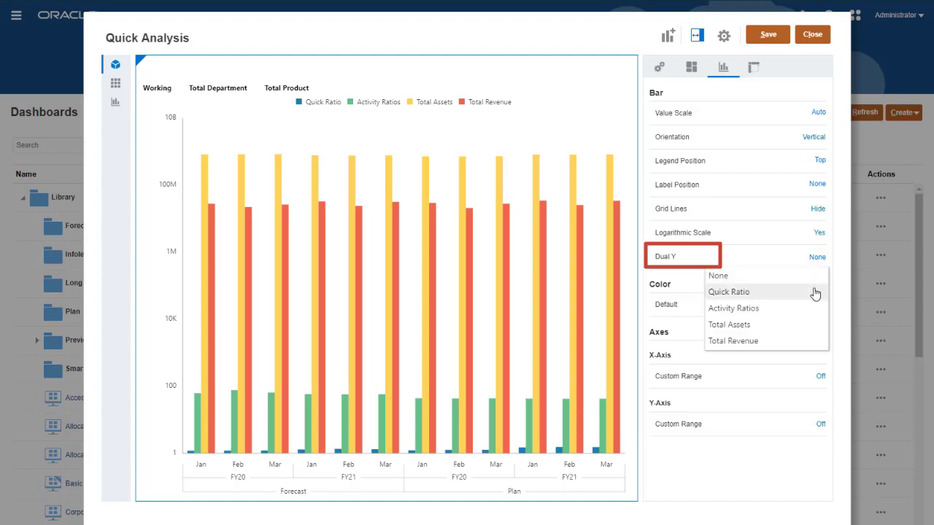
pyautogui.click(814, 294)
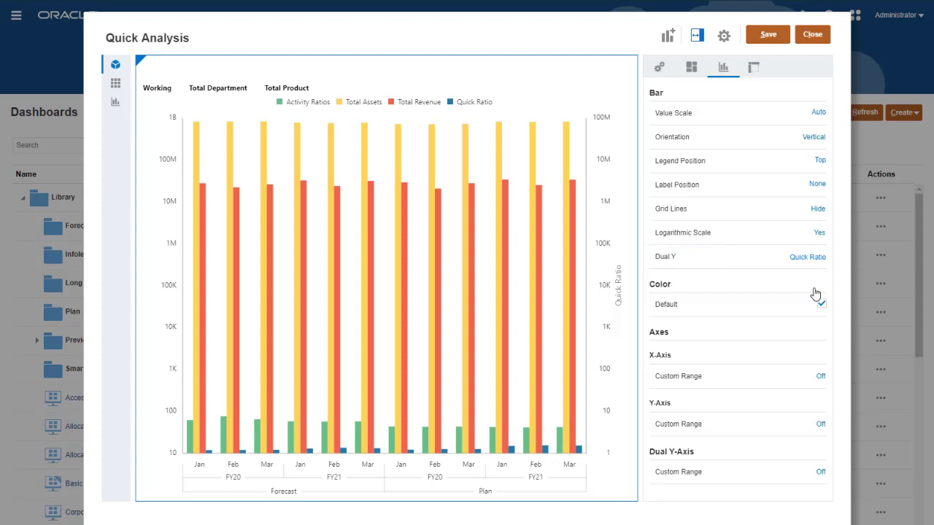
pyautogui.click(820, 473)
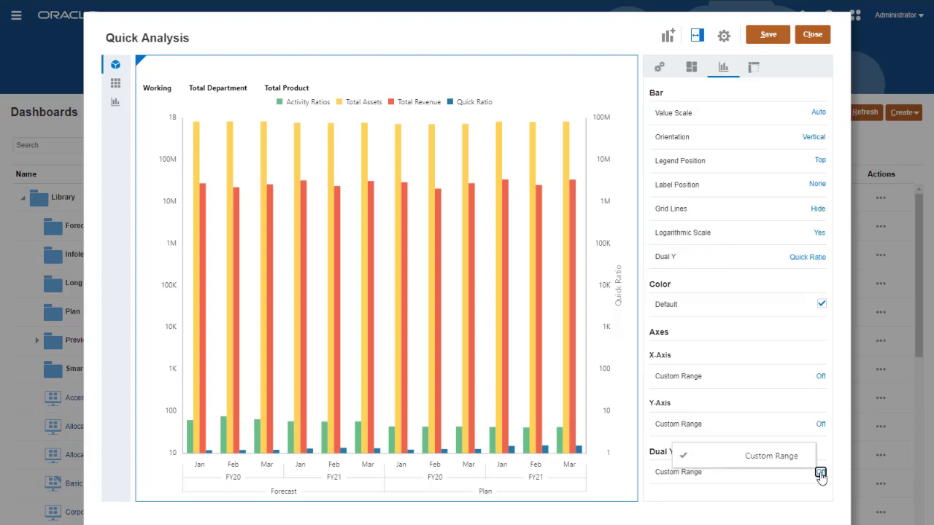
pyautogui.click(682, 455)
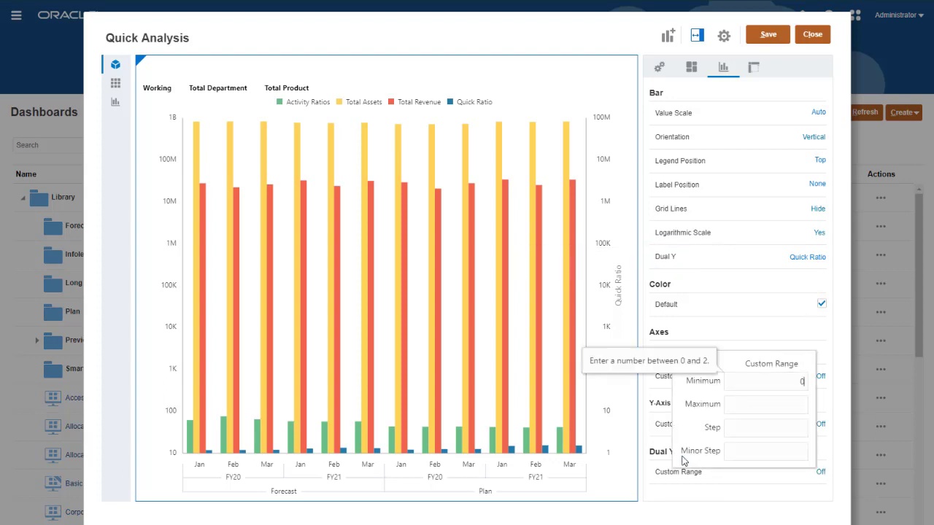
pyautogui.click(737, 406)
pyautogui.write('2')
pyautogui.click(717, 494)
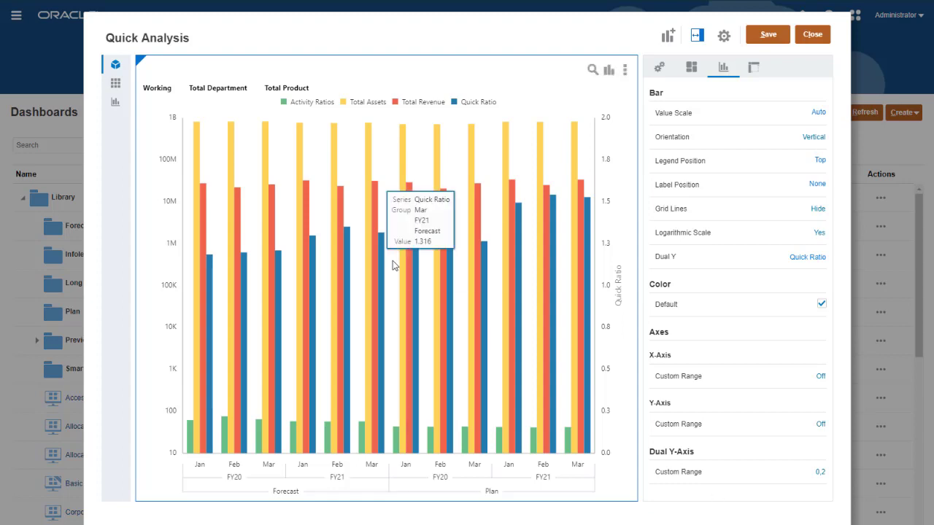
# Drag Trend Dept Income Statement from the Library search "trend" beside the bar chart as a Pyramid
pyautogui.click(115, 83)
pyautogui.write('trend')
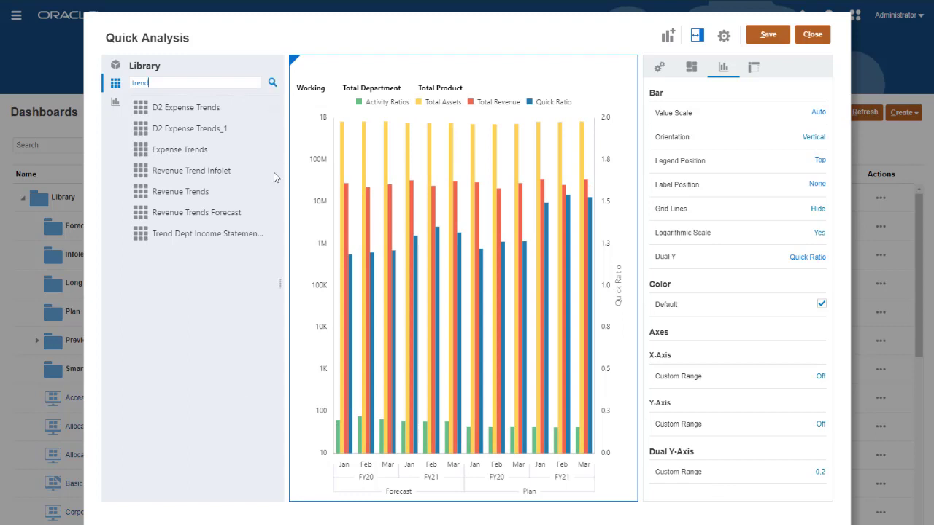
pyautogui.moveTo(236, 232); pyautogui.dragTo(592, 255)
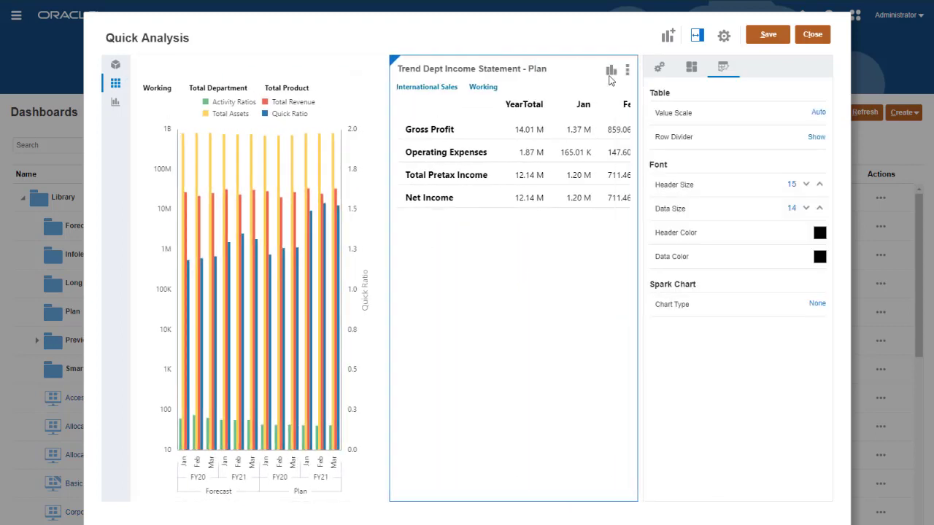
pyautogui.click(611, 70)
pyautogui.click(595, 188)
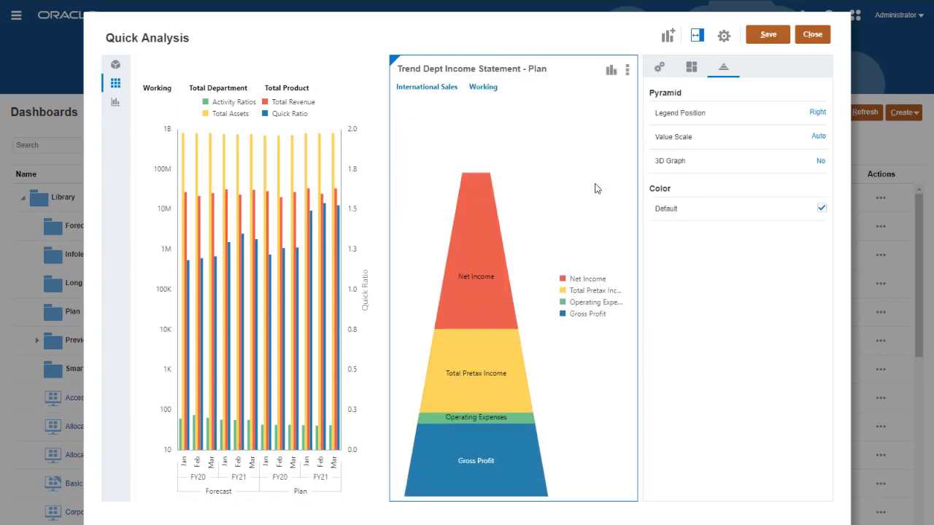
# Run the Quick Analysis dashboard in runtime mode from the gear Settings menu
pyautogui.click(722, 35)
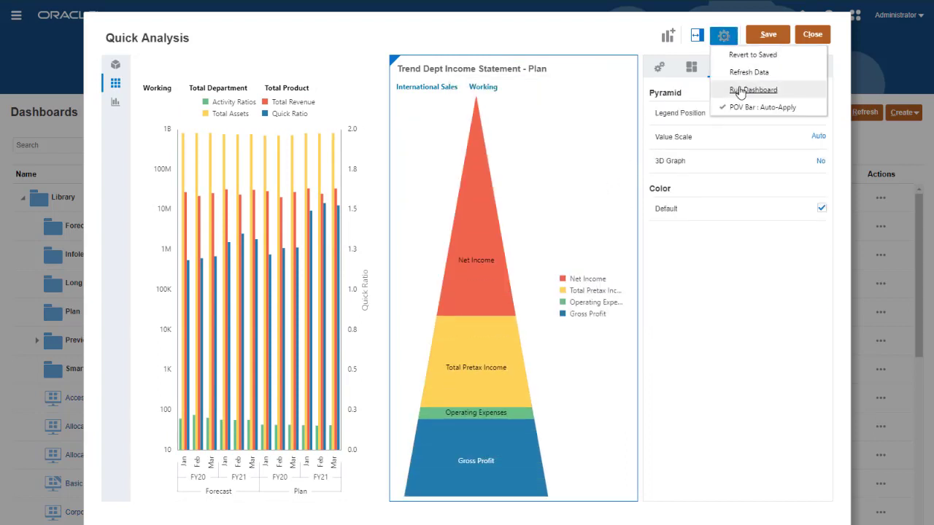
pyautogui.click(739, 88)
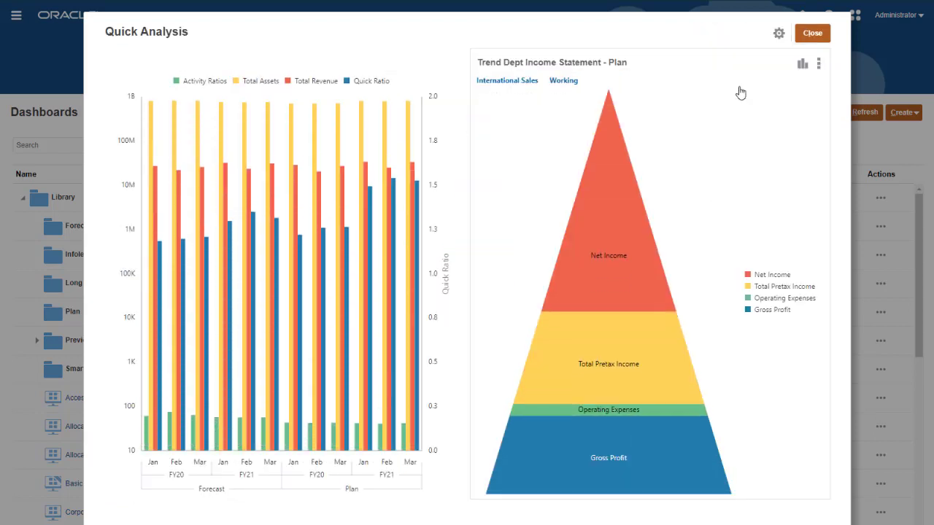